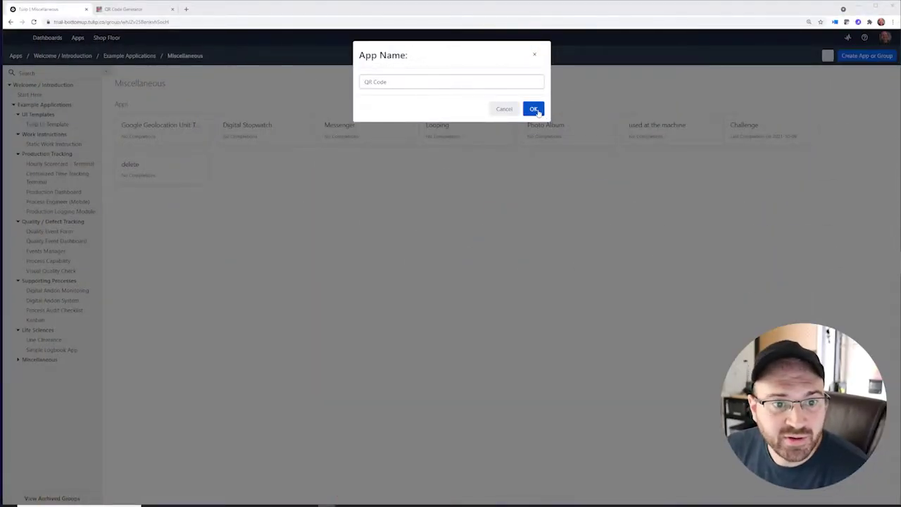
Confirm 'QR Code' as the new app's name
click(533, 109)
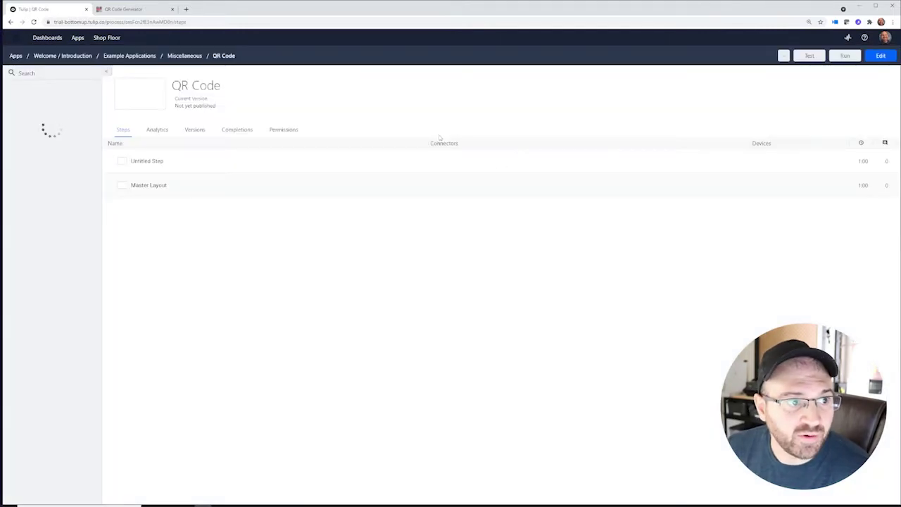
Open the QR Code app's blank Untitled Step in the editor
click(150, 162)
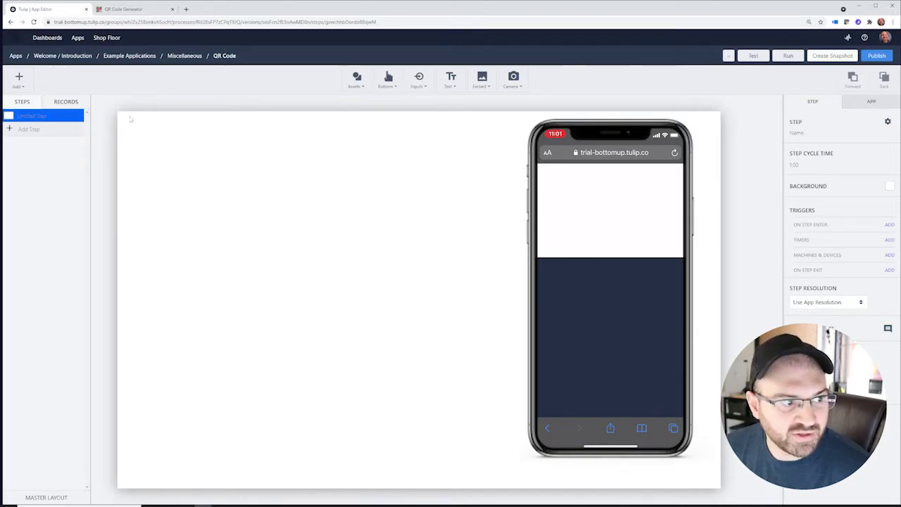
Set the app resolution to Mobile Portrait
click(867, 102)
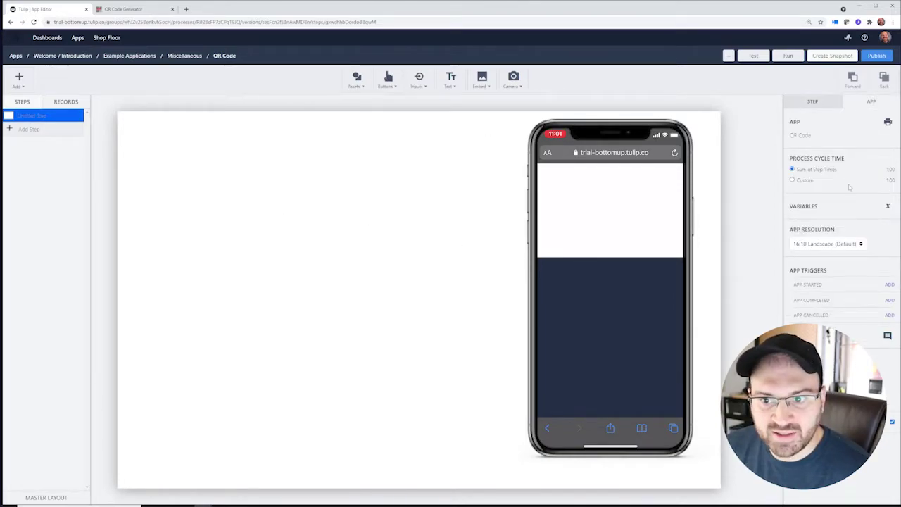
click(834, 243)
click(816, 308)
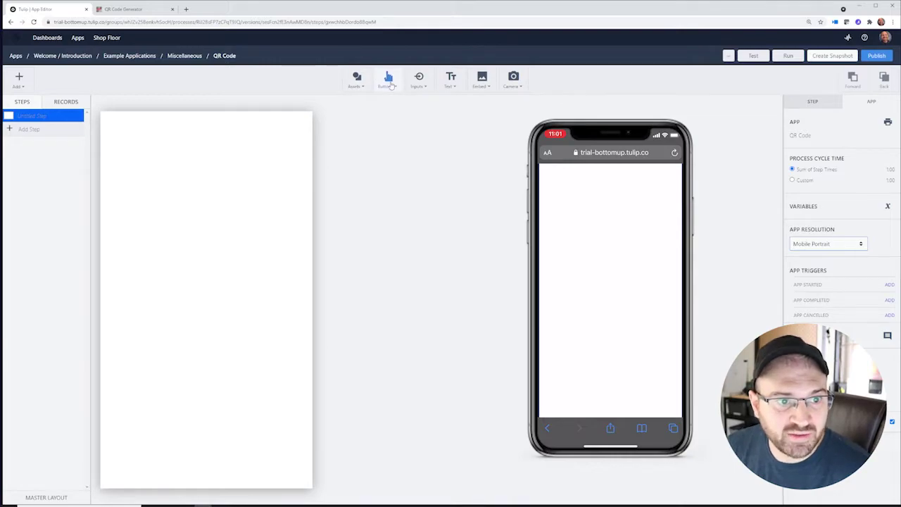
Add a test button, move it to the upper left, then delete it
click(389, 79)
click(398, 113)
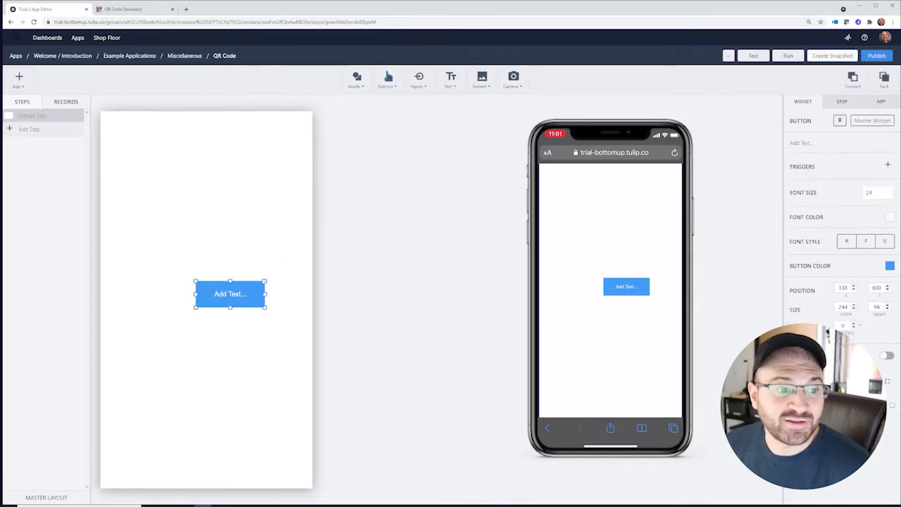
drag(245, 281, 189, 179)
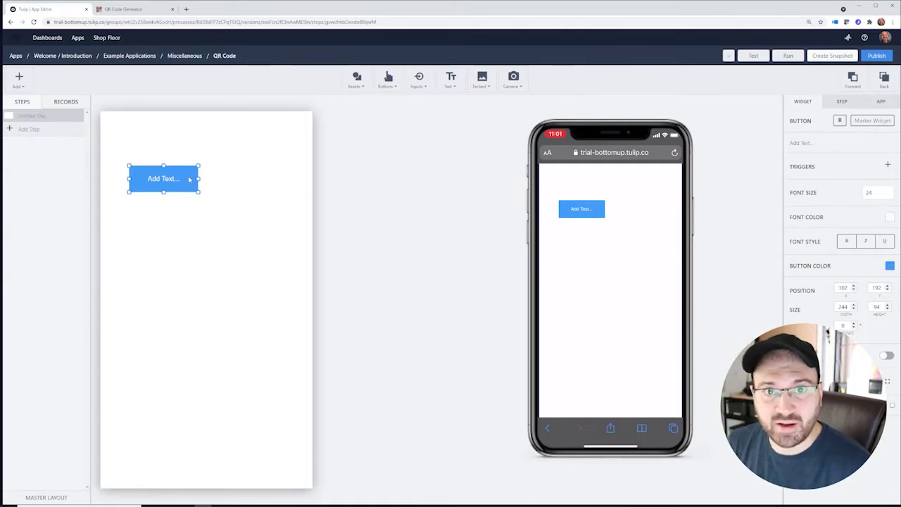
key(Delete)
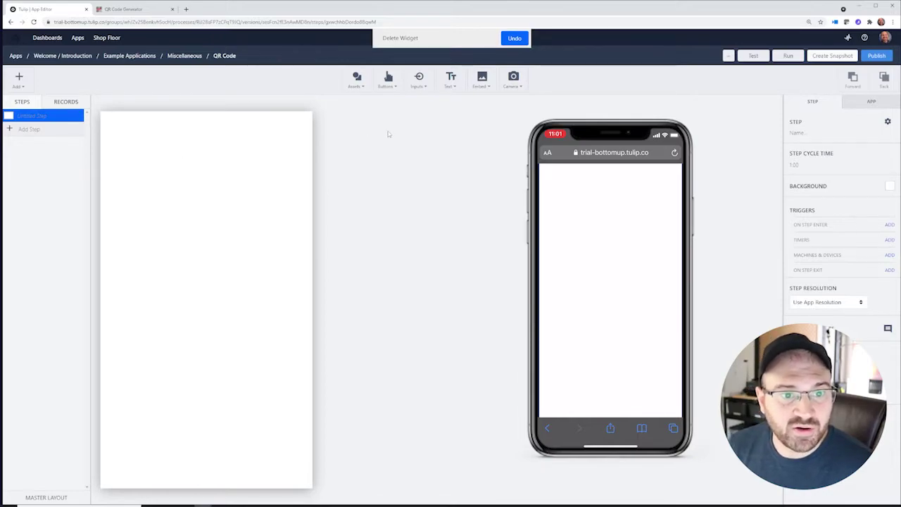
Place a Camera barcode scanner at the top of the step with EAN-8 and EAN-13 disabled
click(507, 90)
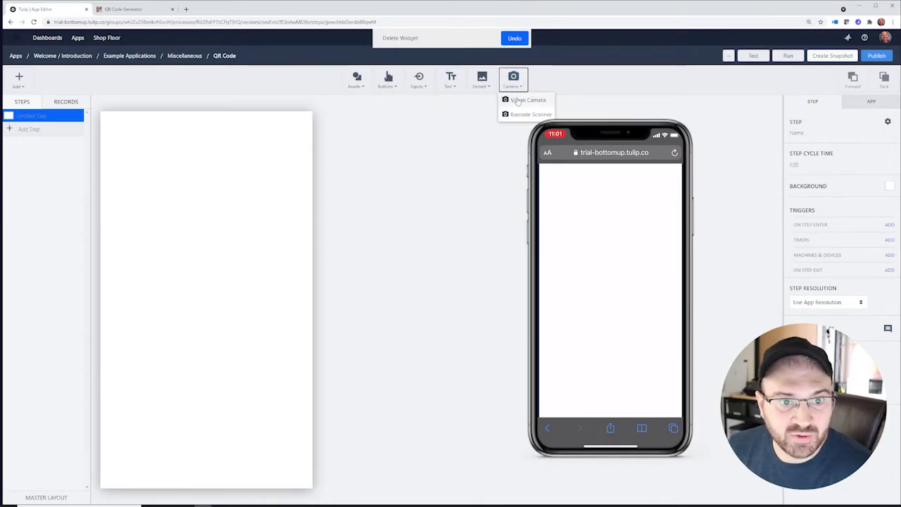
click(529, 114)
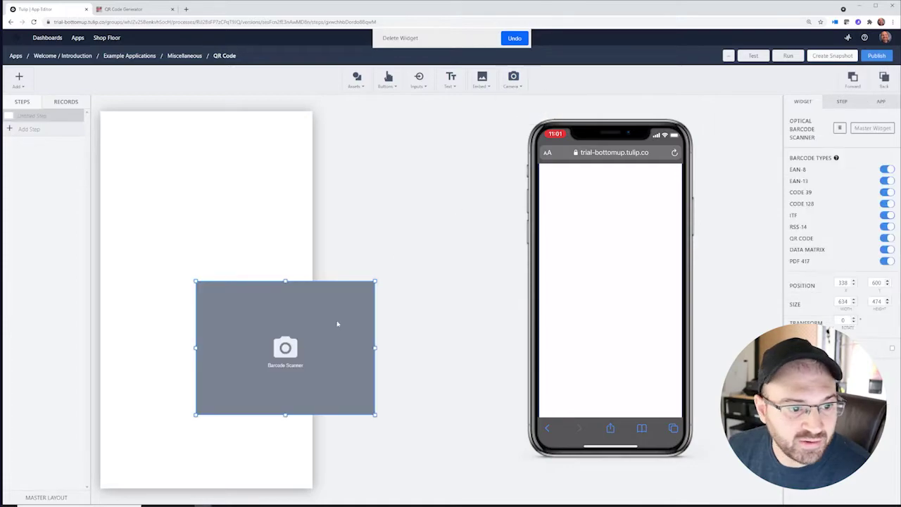
drag(335, 322, 256, 195)
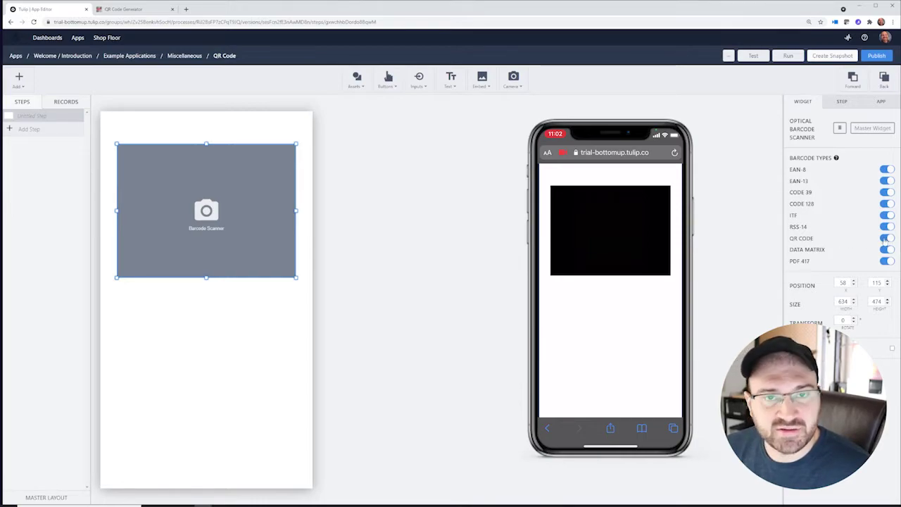
click(887, 181)
click(886, 169)
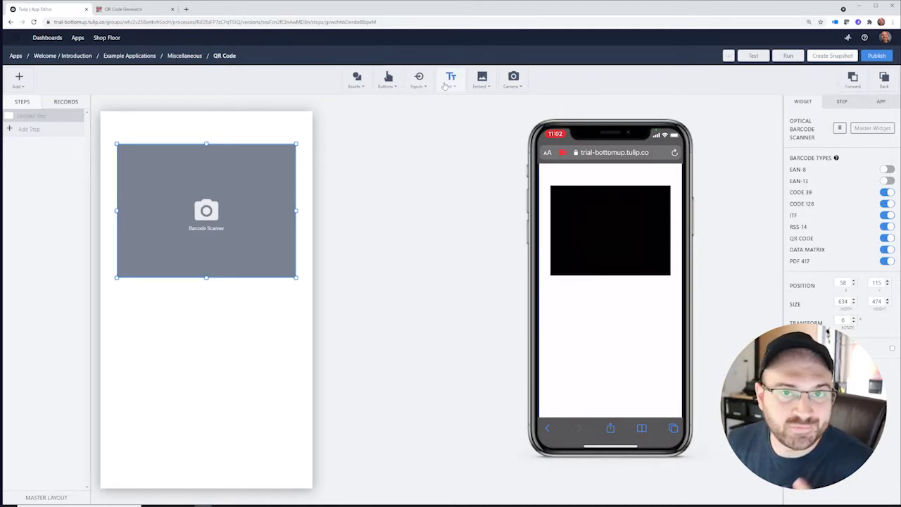
Add a Text variable display centered below the scanner
click(448, 80)
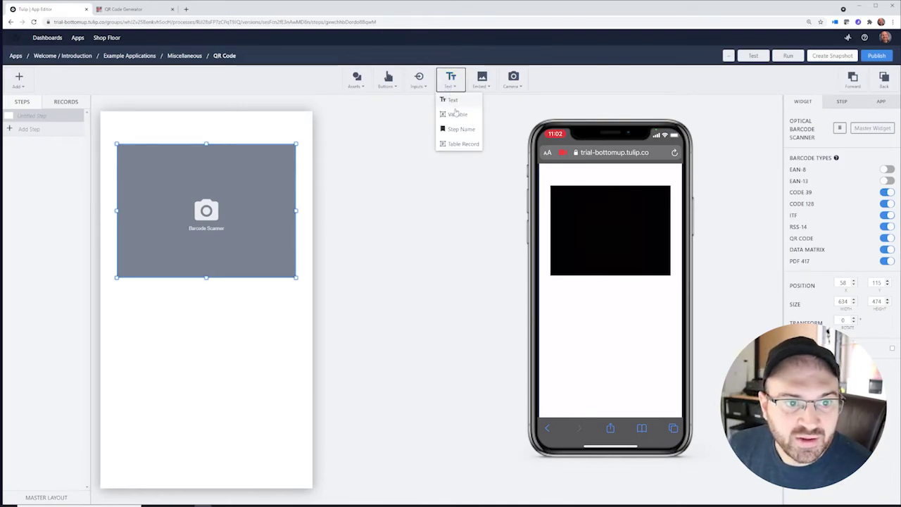
click(454, 109)
drag(268, 290, 221, 330)
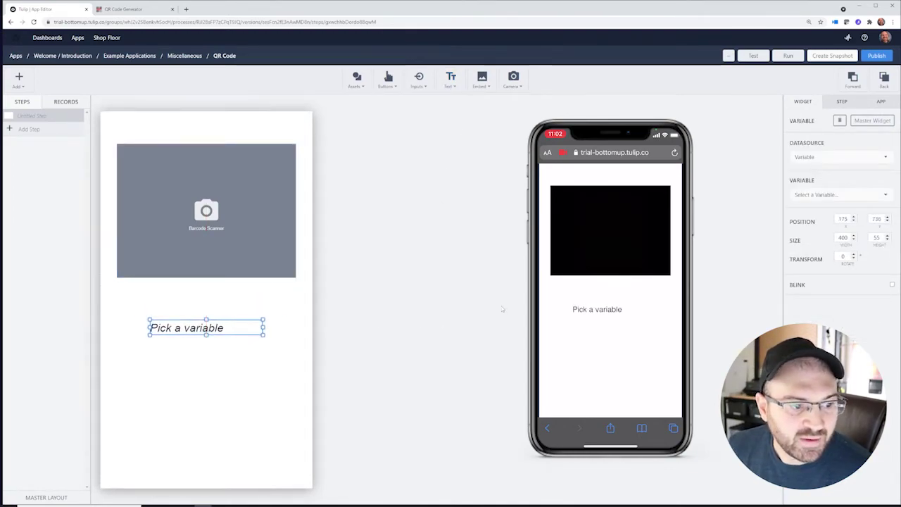
Create a Text-type variable 'Scanned code' and assign it to the display
click(835, 196)
text(Sca)
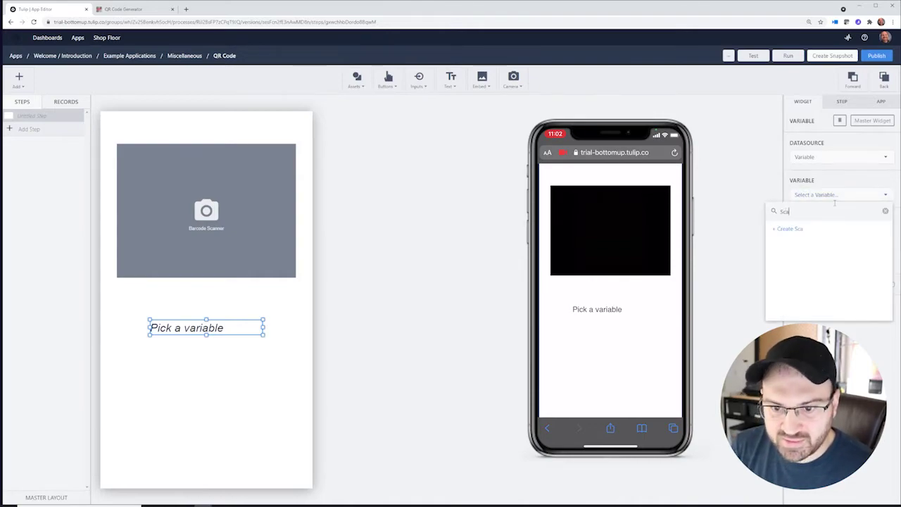
text(nned code)
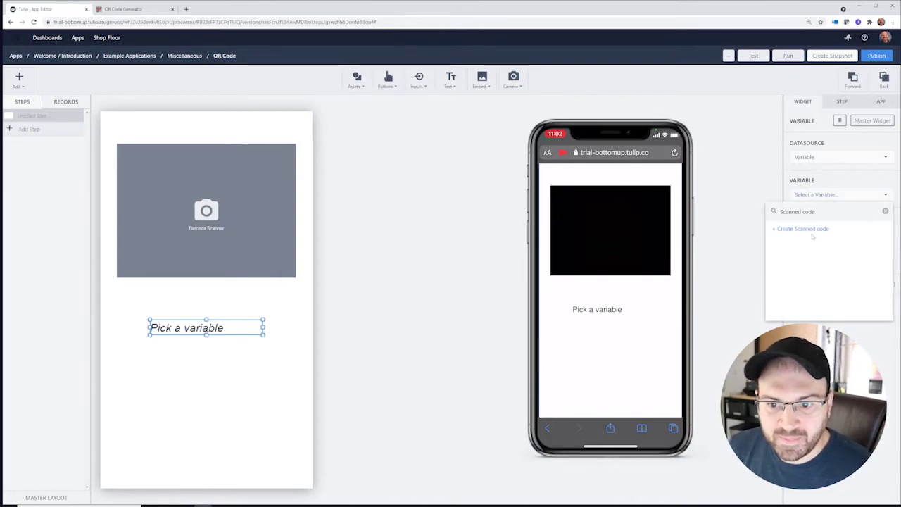
click(809, 229)
click(835, 254)
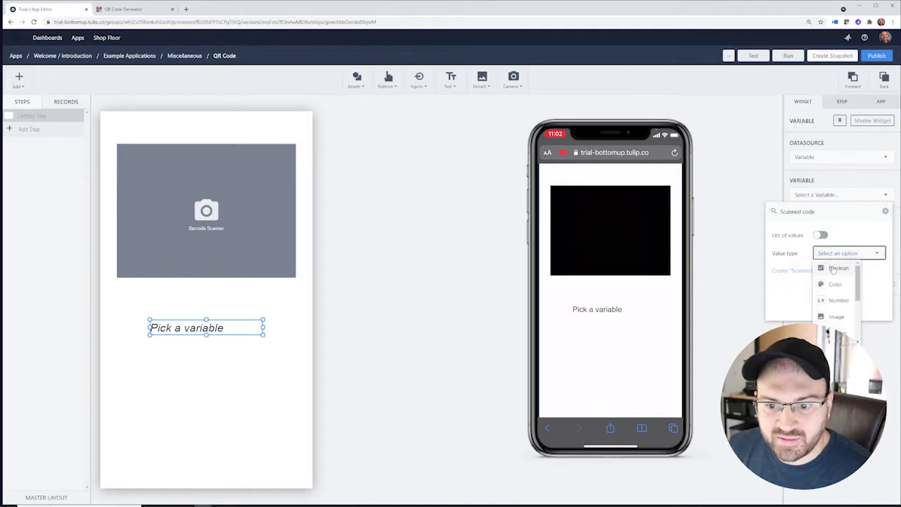
scroll(838, 295, down, 2)
click(838, 297)
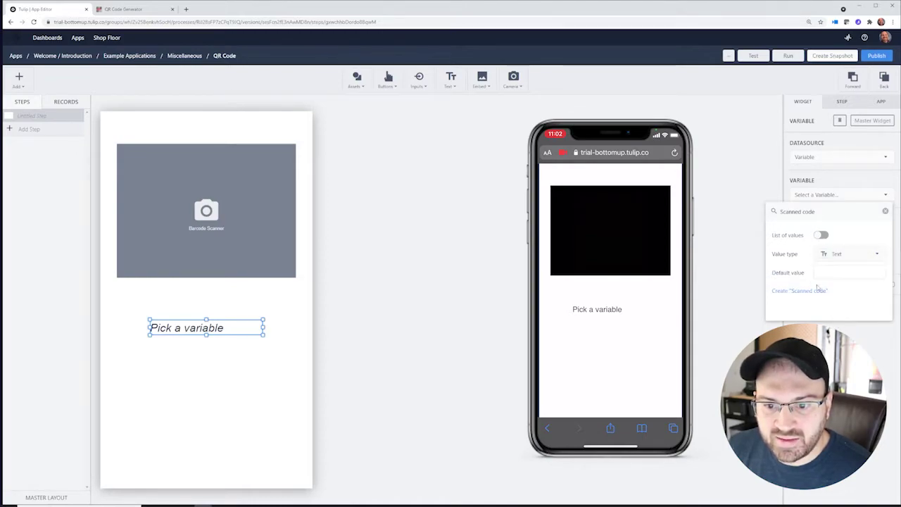
click(818, 289)
key(Escape)
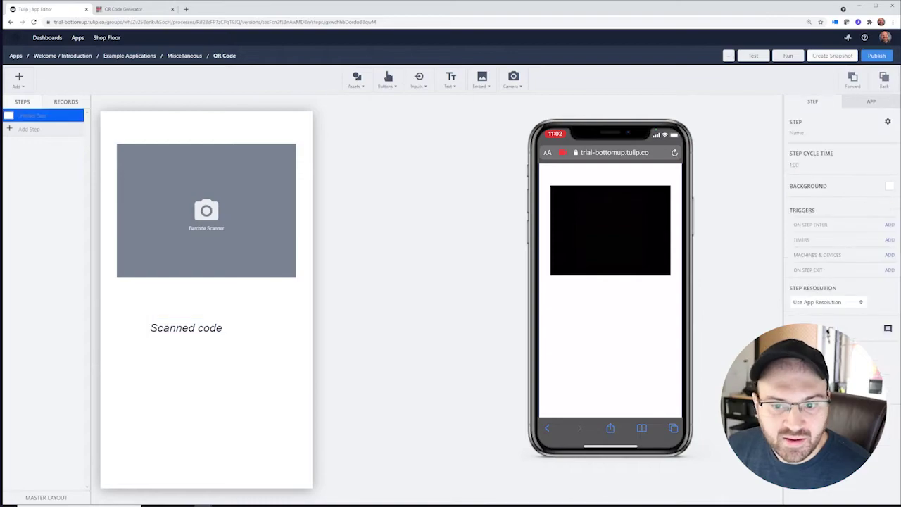
Start a device trigger that fires when the optical barcode scanner reports Barcode appeared
click(888, 255)
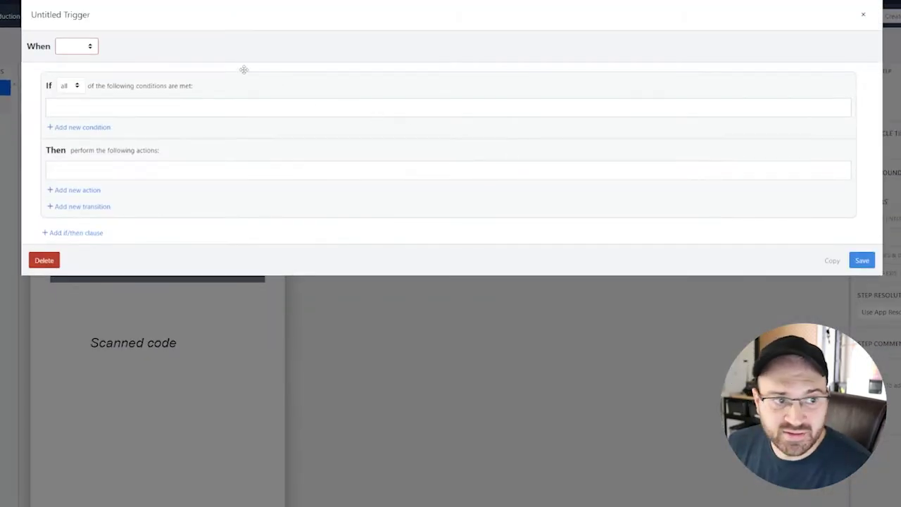
click(85, 46)
click(79, 66)
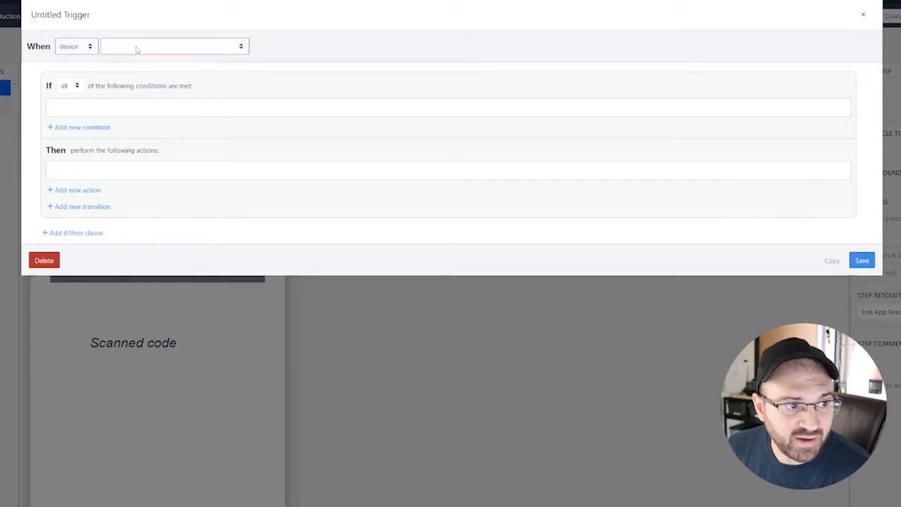
click(136, 47)
click(161, 122)
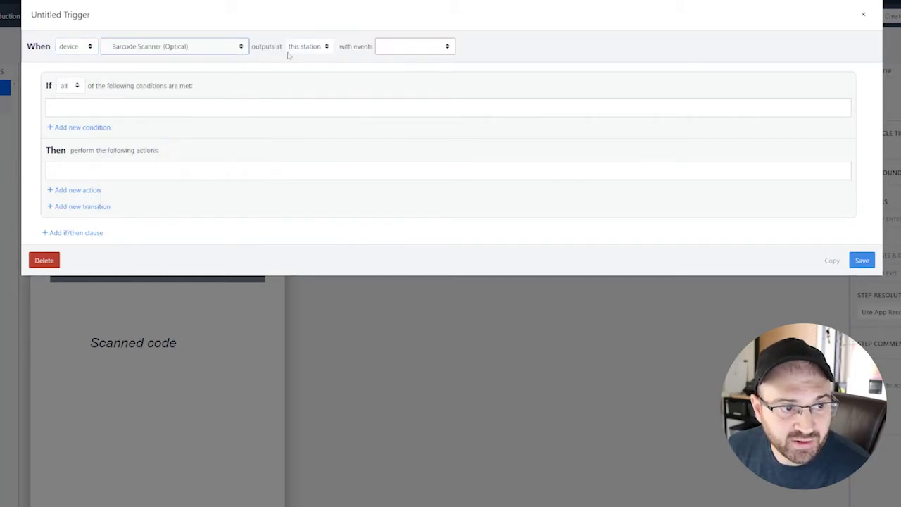
click(443, 48)
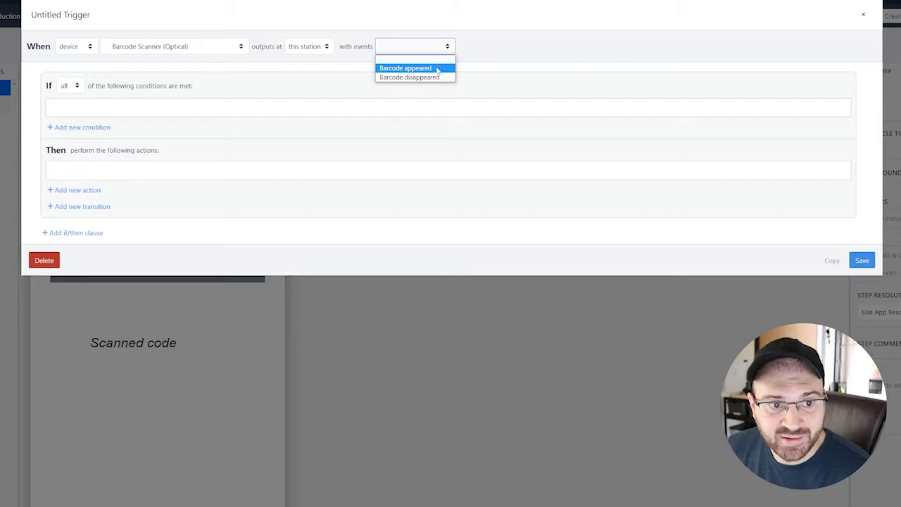
click(437, 67)
Rename the trigger to 'save qr code'
click(110, 20)
key(ctrl+a)
key(BackSpace)
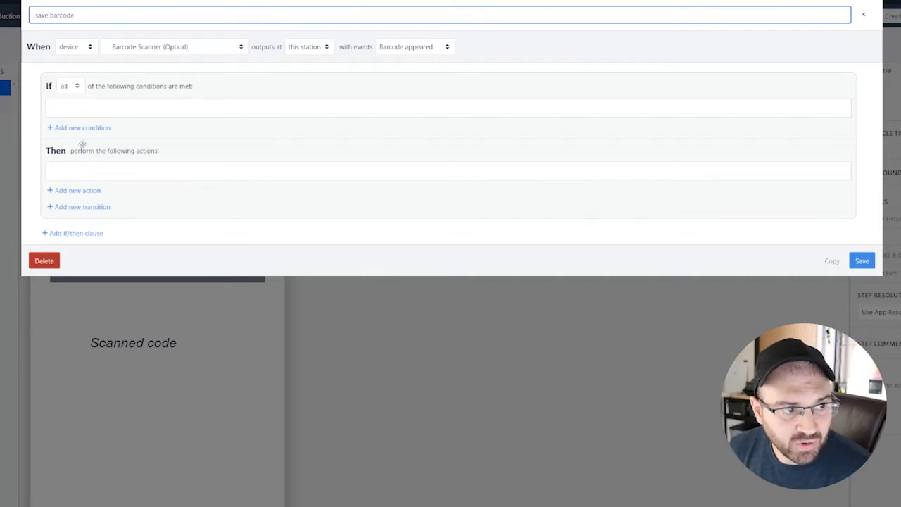
key(ctrl+BackSpace)
text(qr)
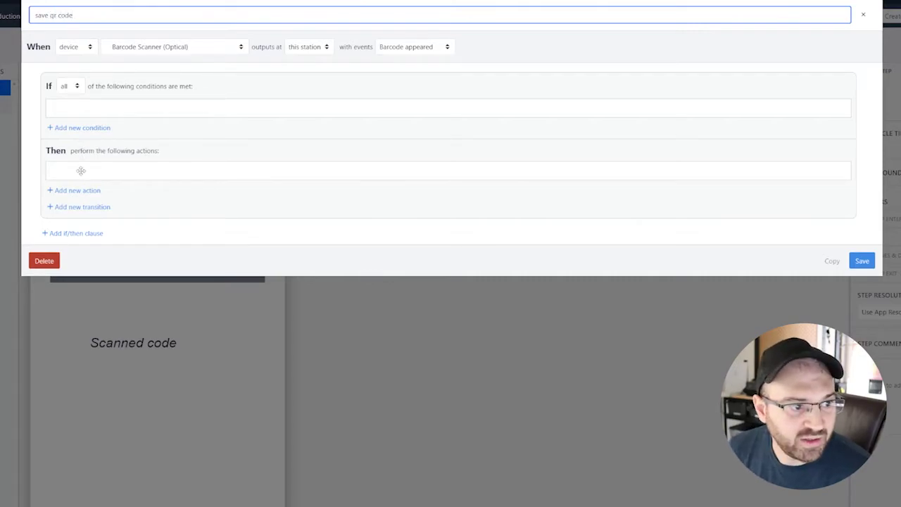
Add a Data Manipulation Store action using the scanner's Device Output text
click(78, 190)
click(98, 178)
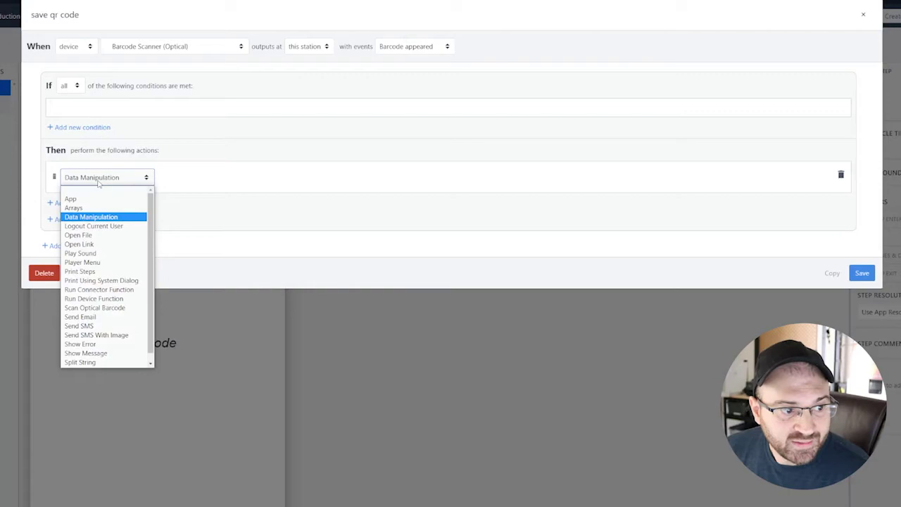
click(90, 217)
click(179, 180)
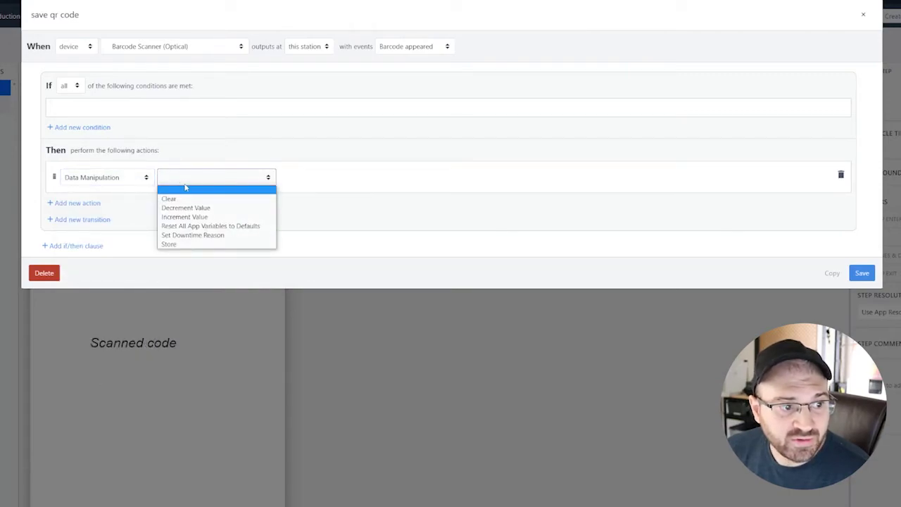
click(190, 244)
click(314, 179)
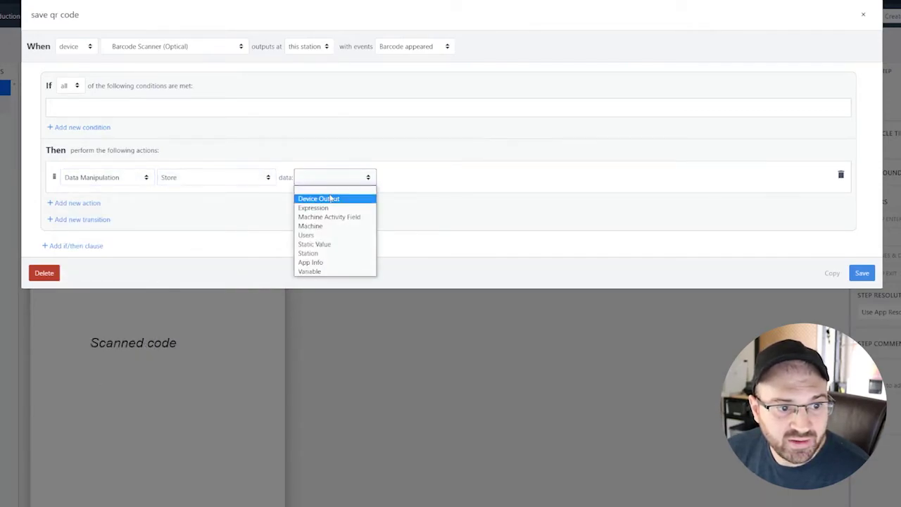
click(331, 199)
click(410, 178)
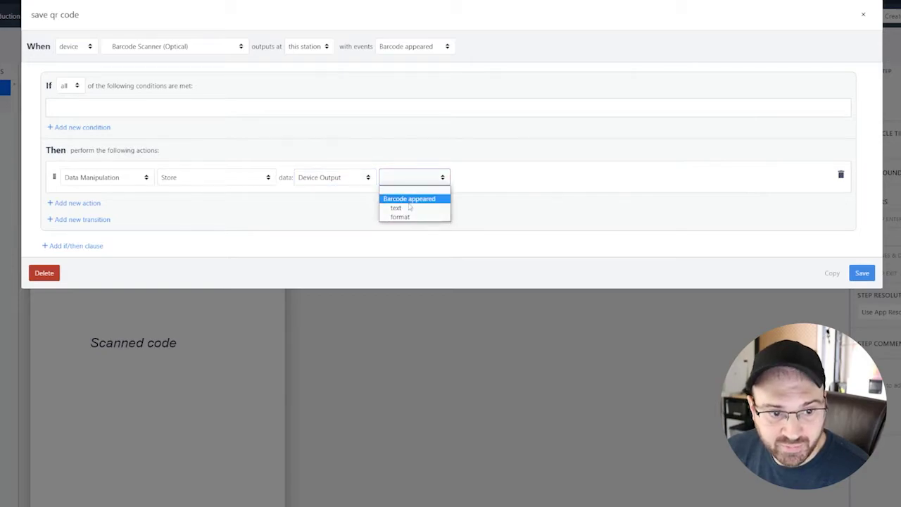
click(397, 208)
Store that text into the Scanned code variable and save the trigger
click(514, 181)
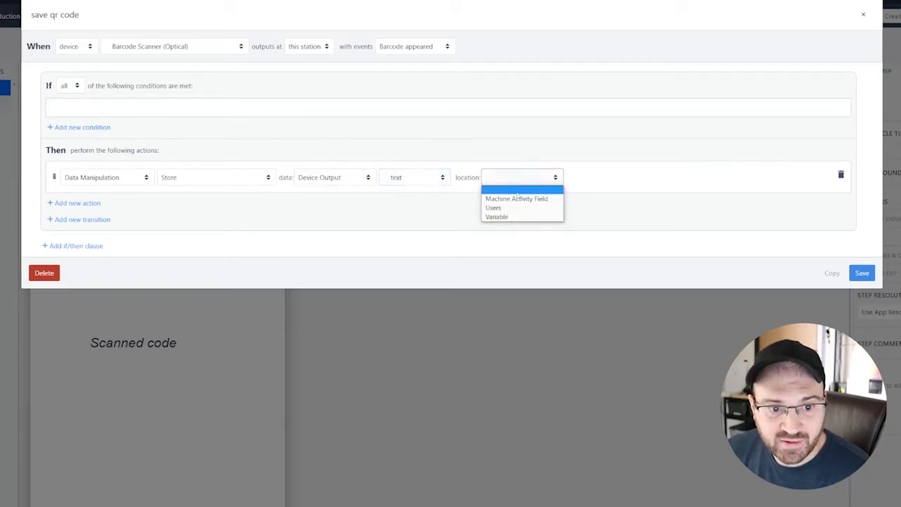
click(516, 216)
click(593, 182)
click(595, 197)
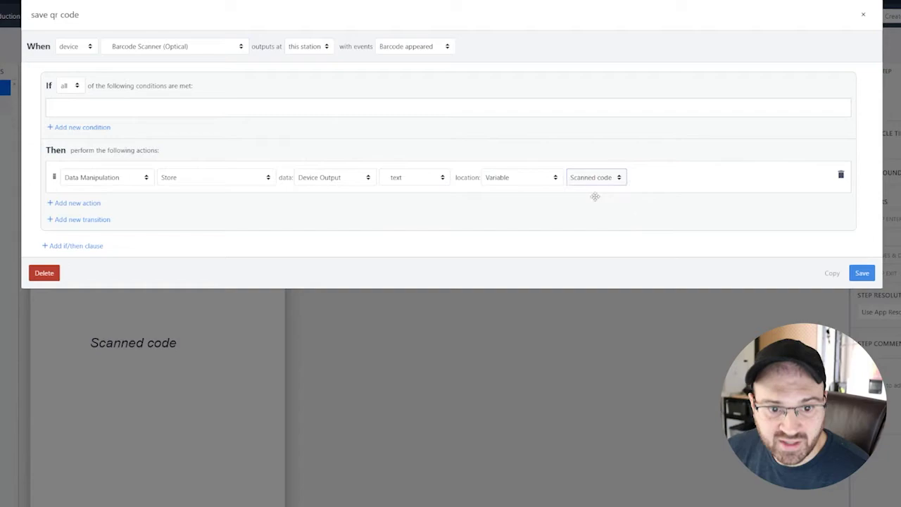
click(861, 273)
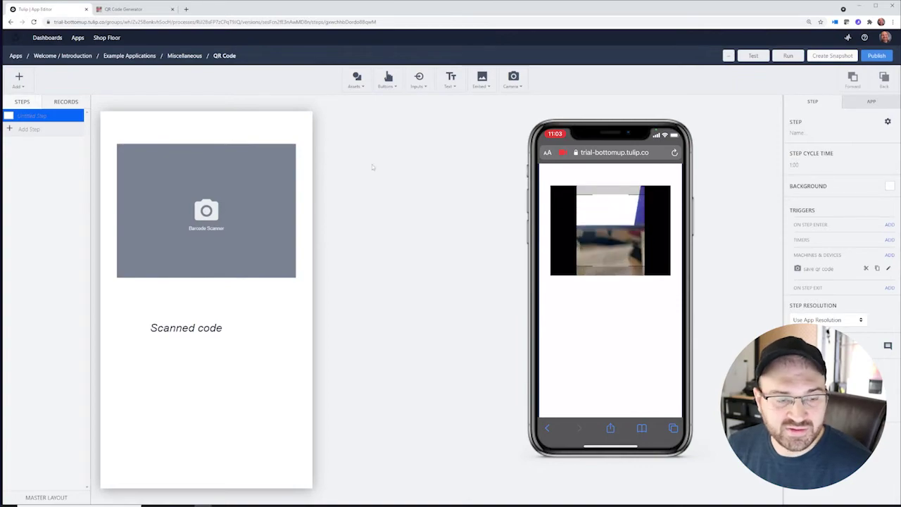
Change the QR Code Generator's free text to 'this is my value', then return to Tulip
click(125, 9)
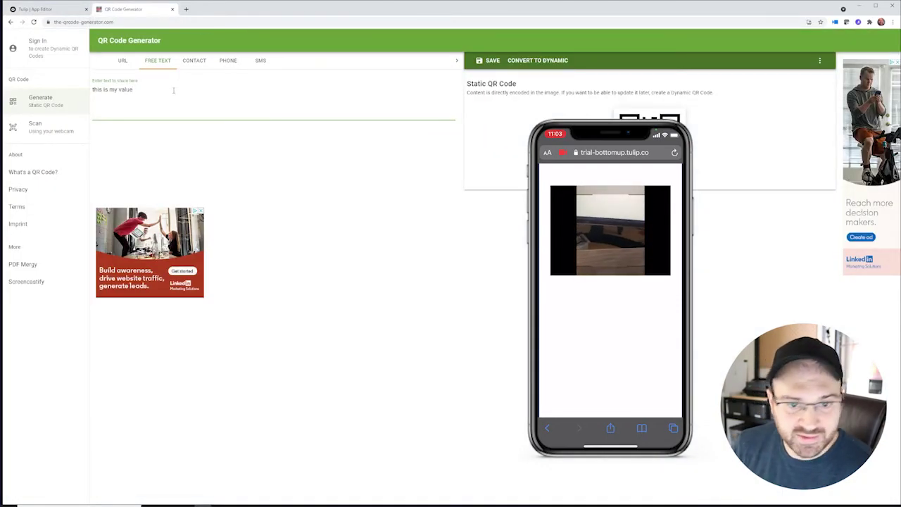
key(BackSpace)
key(BackSpace)
key(BackSpace)
key(BackSpace)
key(BackSpace)
key(BackSpace)
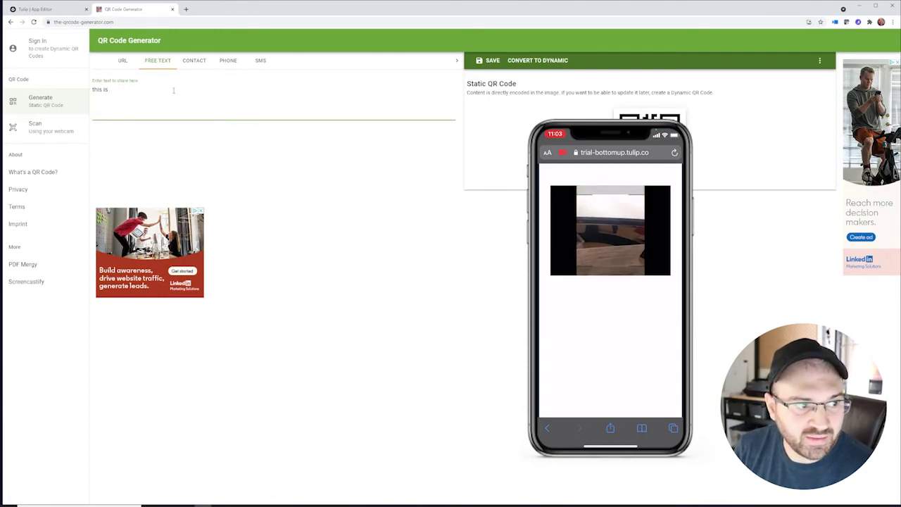
text(value)
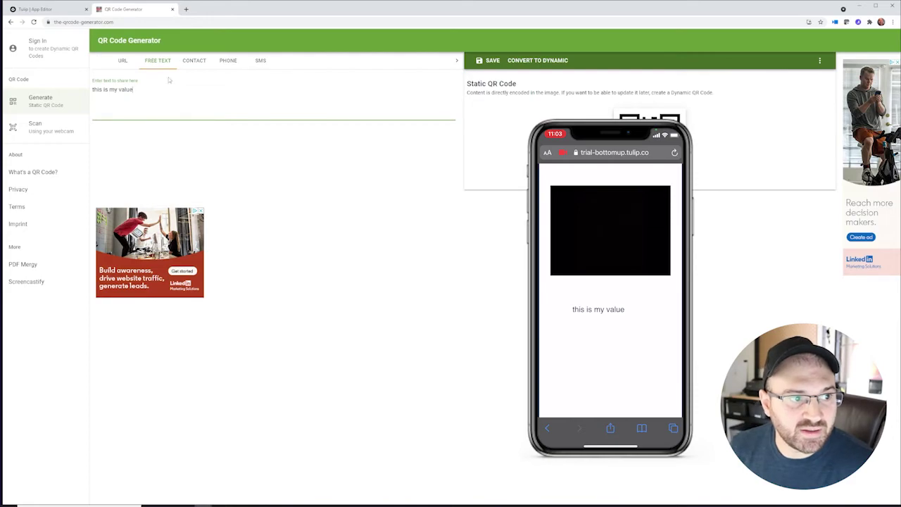
click(39, 9)
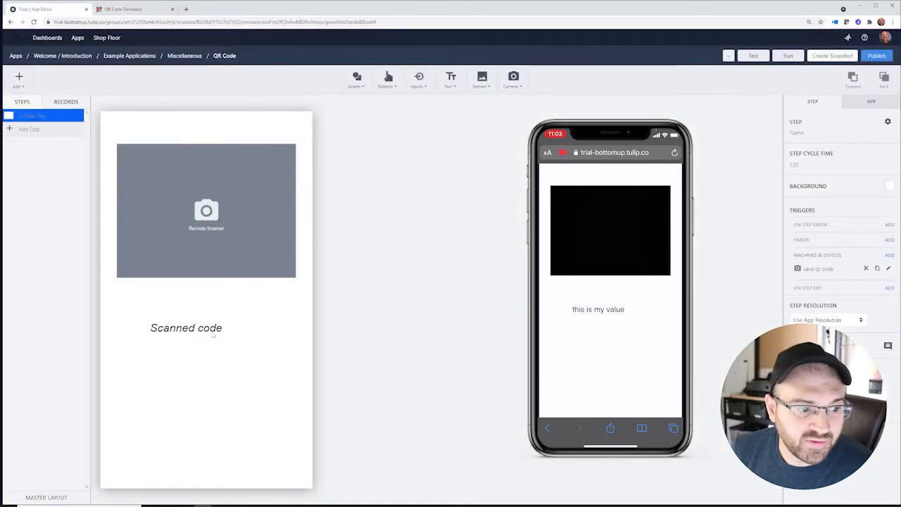
Add an Embed barcode widget below the Scanned code display
click(476, 85)
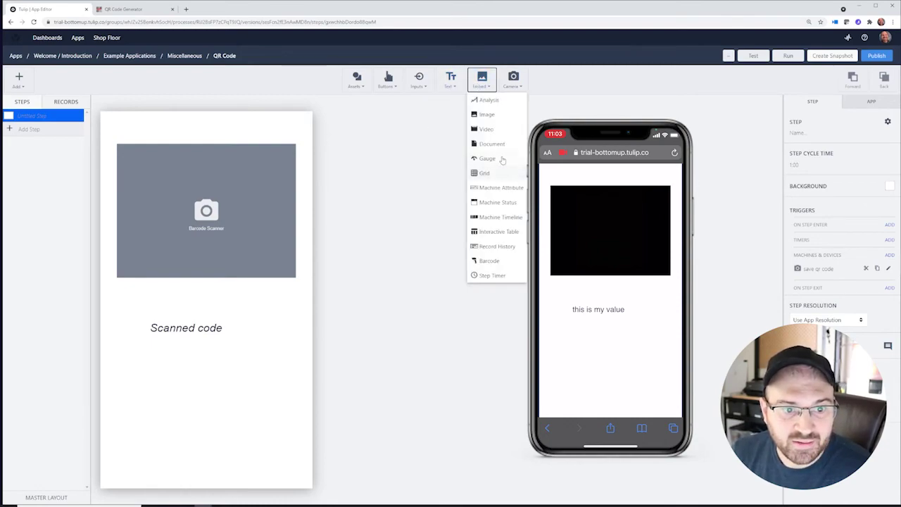
click(488, 261)
drag(250, 299, 221, 389)
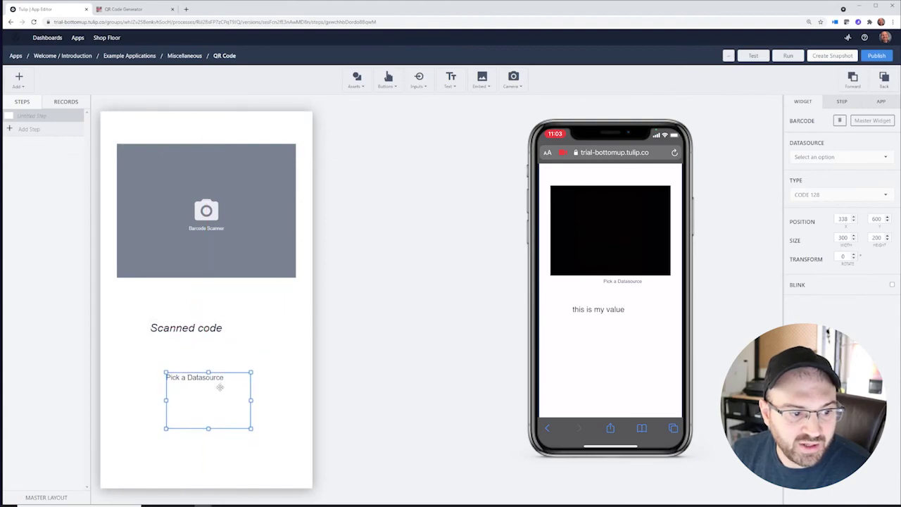
Give the barcode a static Text value 'some thing', render it as QR Code, and heighten it
click(839, 157)
click(809, 215)
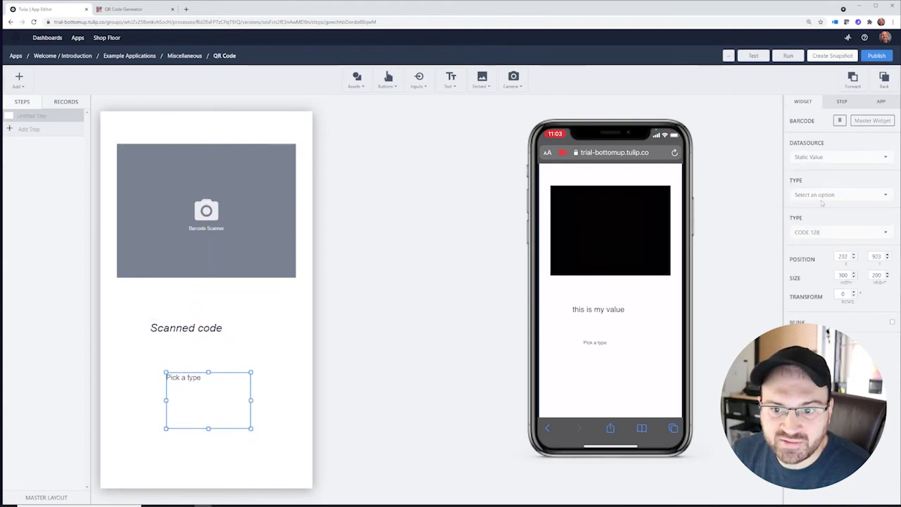
click(825, 197)
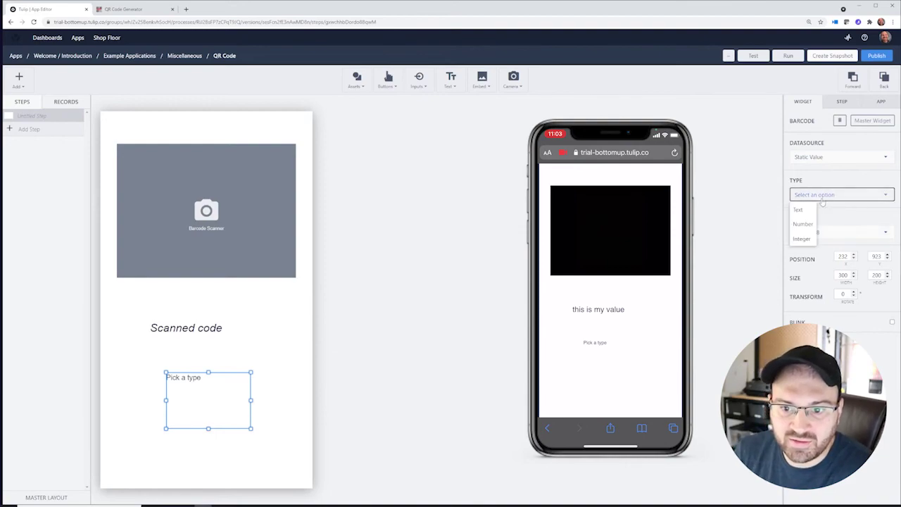
click(794, 207)
click(817, 228)
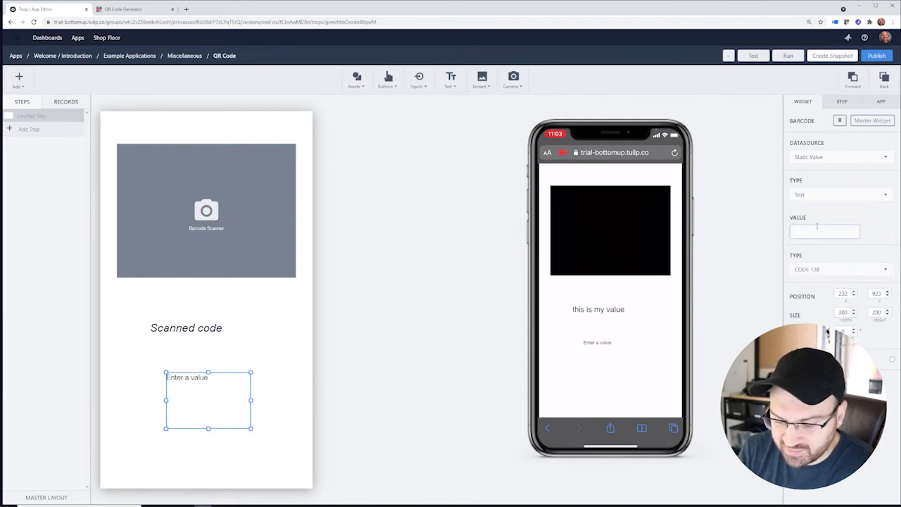
text(some thing)
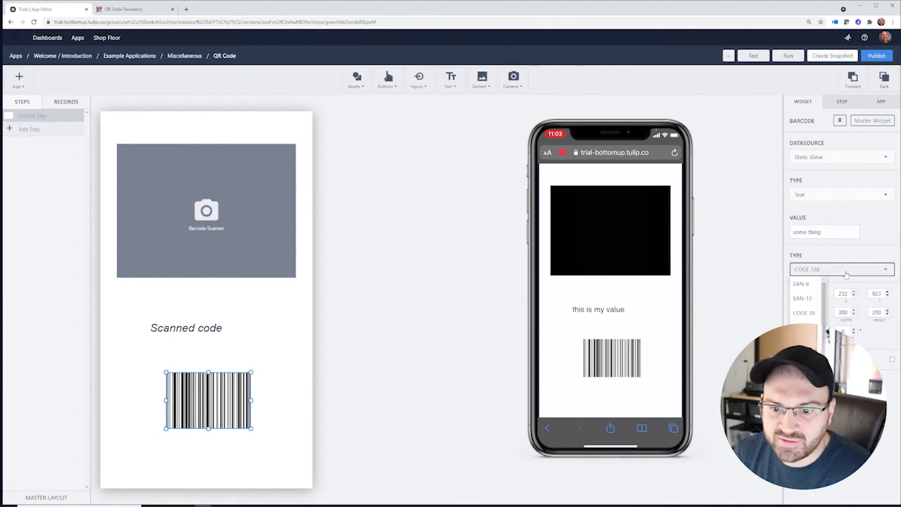
click(806, 312)
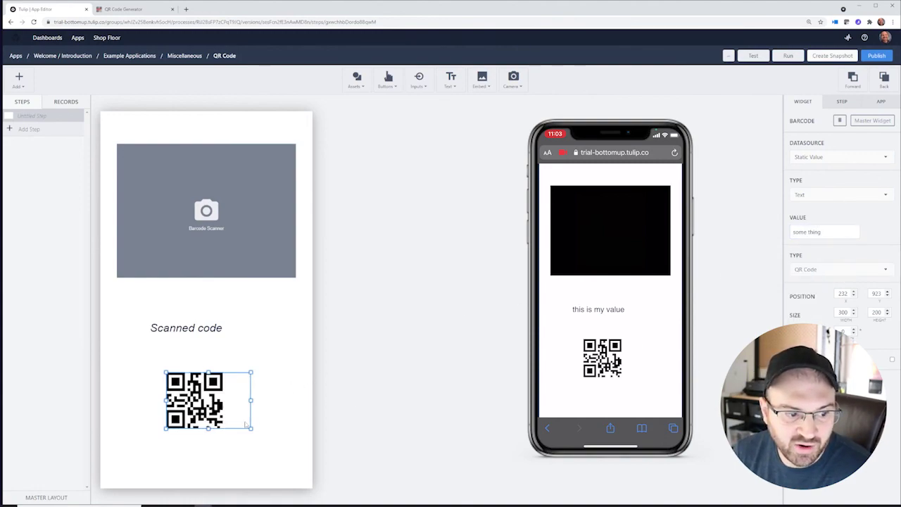
drag(209, 428, 208, 448)
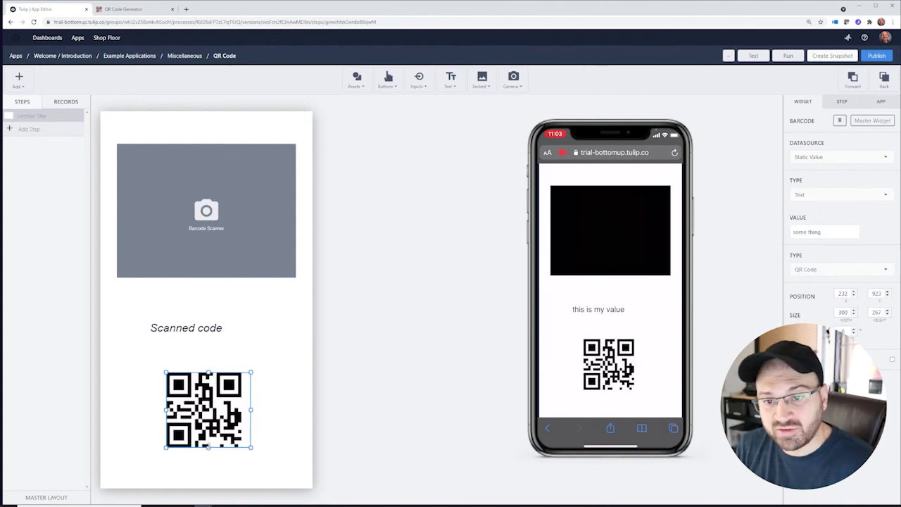